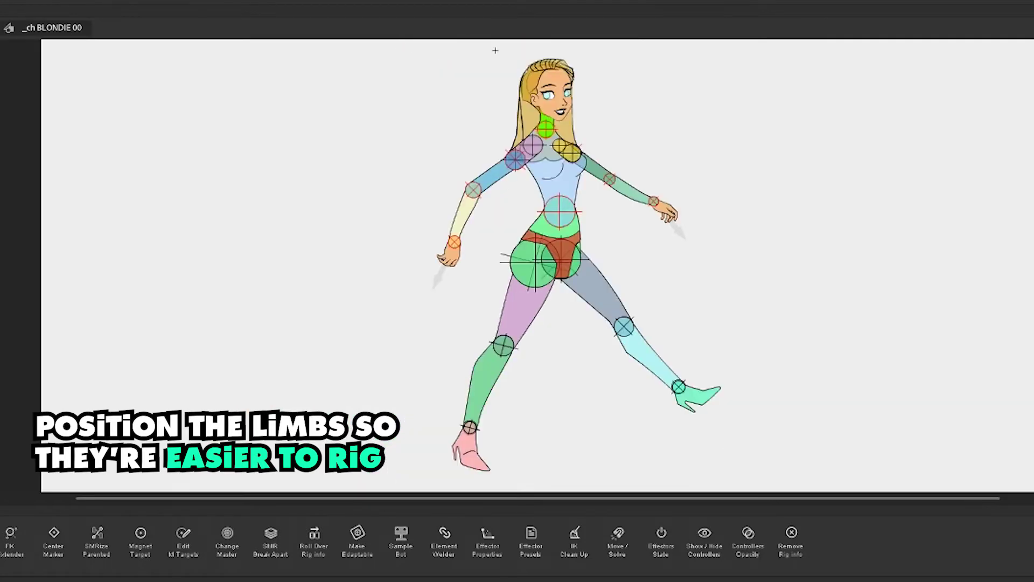
# - Rotate the forward leg outward into a wider stride and select the purple thigh
pyautogui.moveTo(576, 262); pyautogui.dragTo(772, 435)
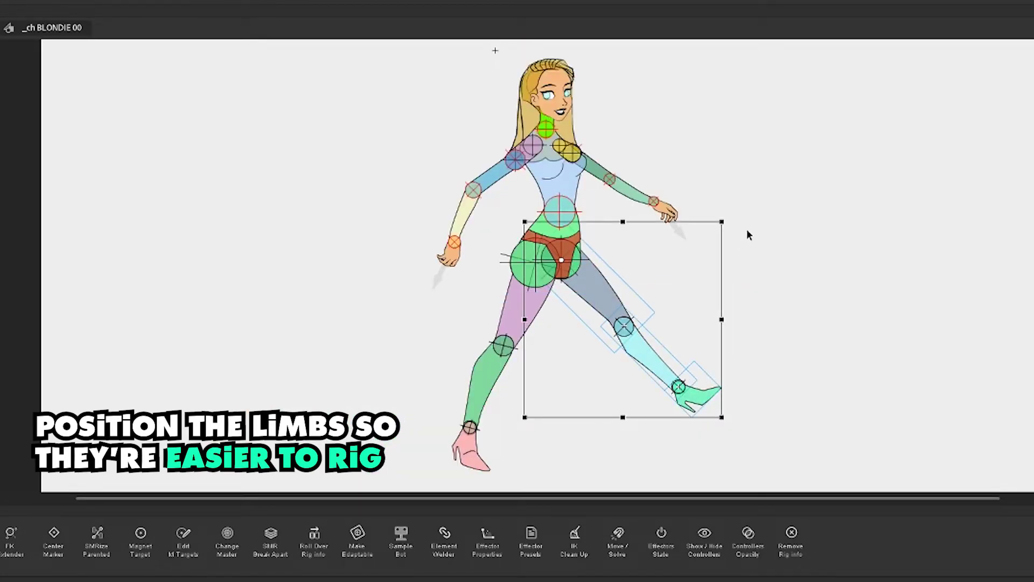
pyautogui.moveTo(781, 105); pyautogui.dragTo(788, 238)
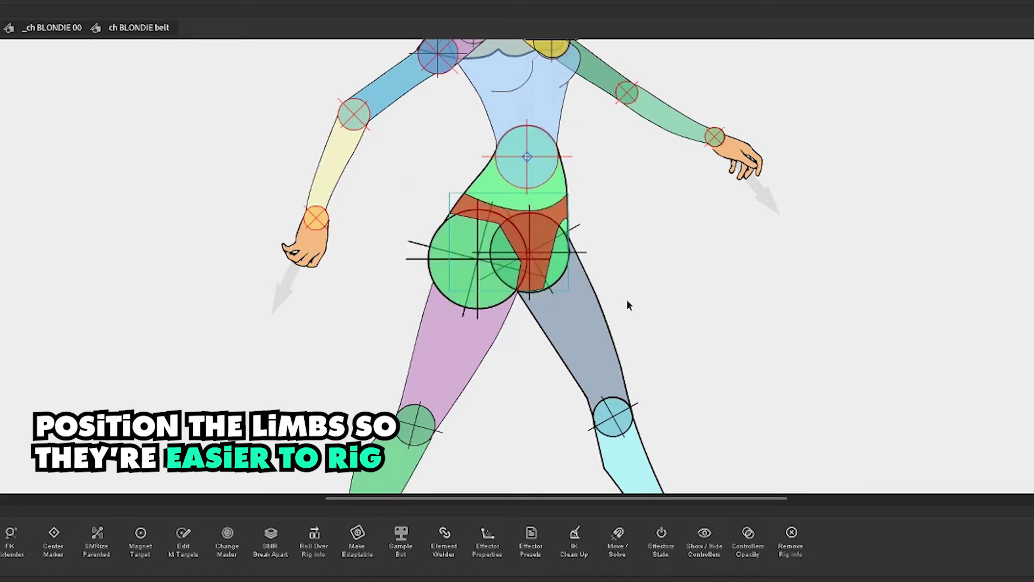
pyautogui.click(443, 345)
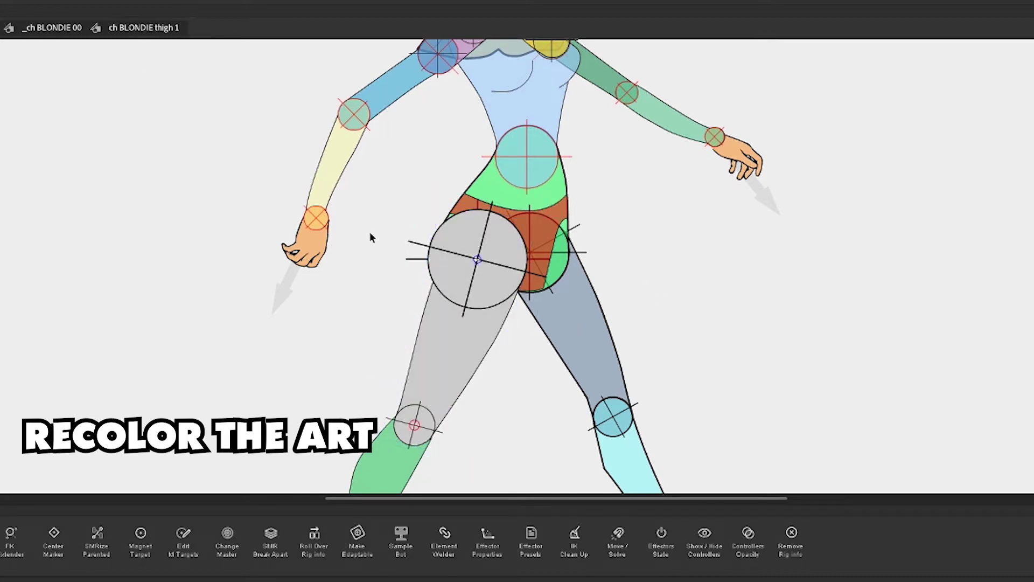
# - Select the thigh piece and recolour it gray
pyautogui.click(579, 322)
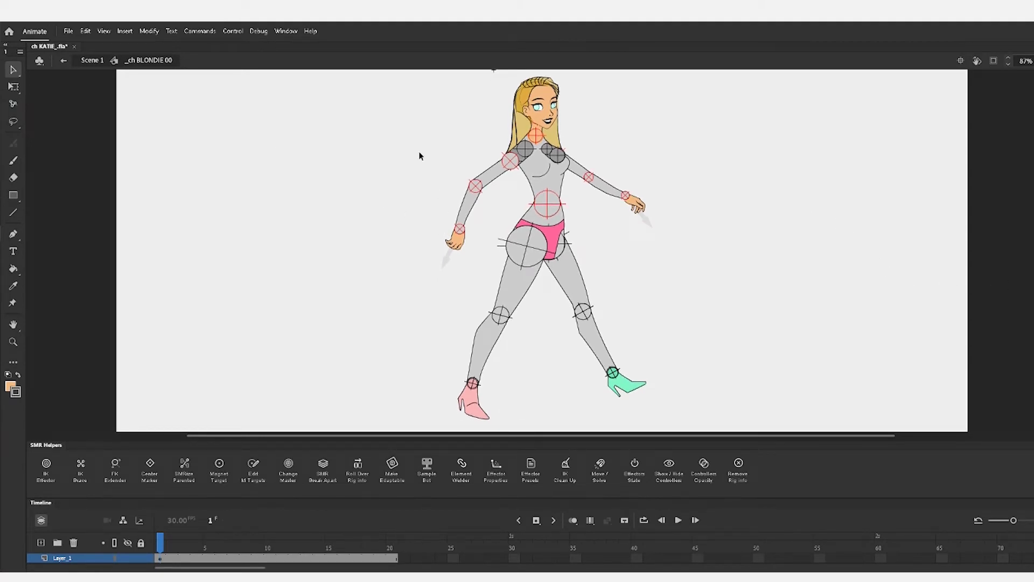
# - Select all parts and link both thighs to the hip and each foot to its knee
pyautogui.moveTo(365, 88); pyautogui.dragTo(655, 387)
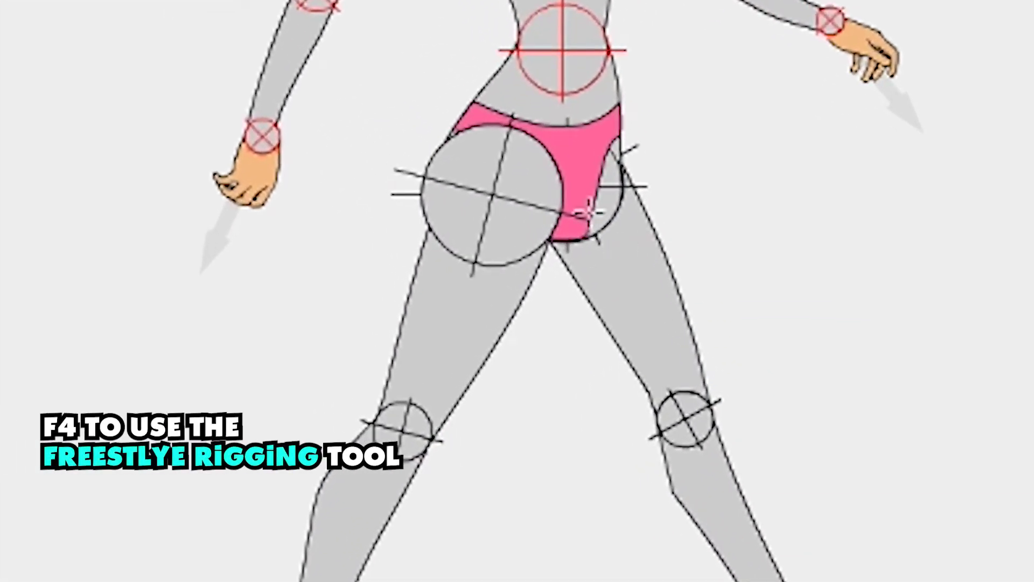
pyautogui.moveTo(558, 190); pyautogui.dragTo(687, 339)
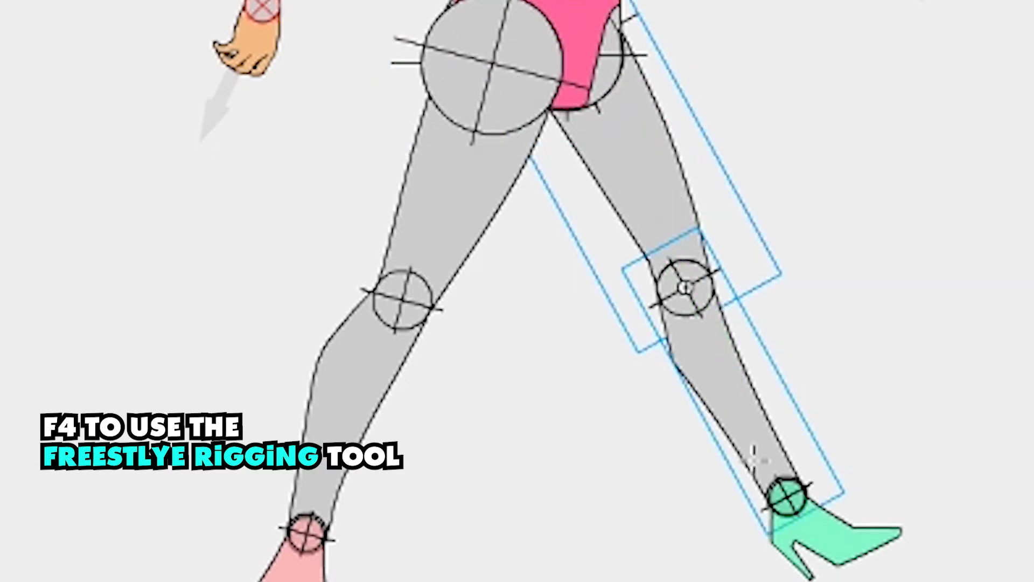
pyautogui.moveTo(683, 287); pyautogui.dragTo(788, 494)
pyautogui.scroll(5, 473, 139)
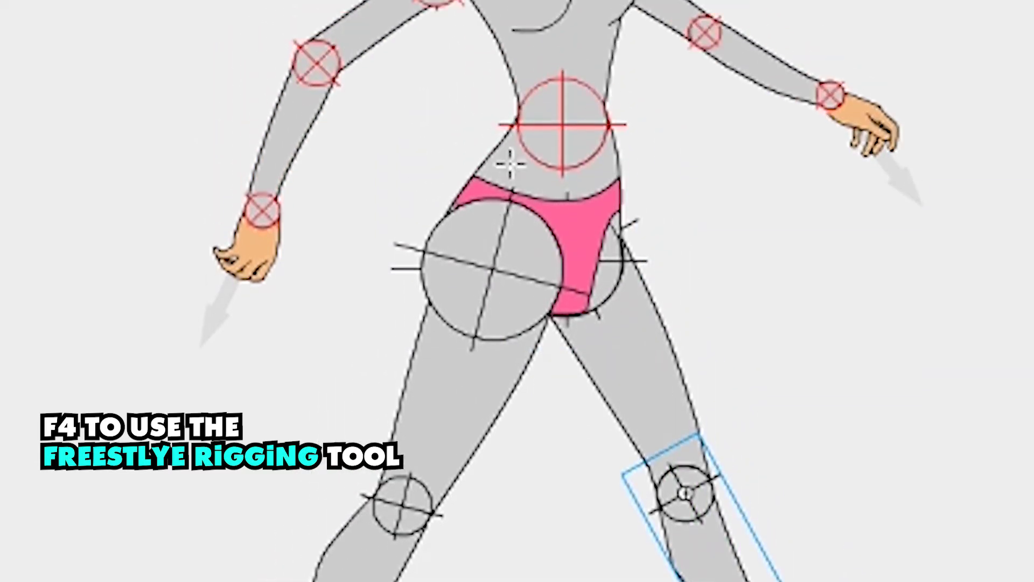
pyautogui.moveTo(517, 202); pyautogui.dragTo(437, 412)
pyautogui.scroll(-5, 435, 412)
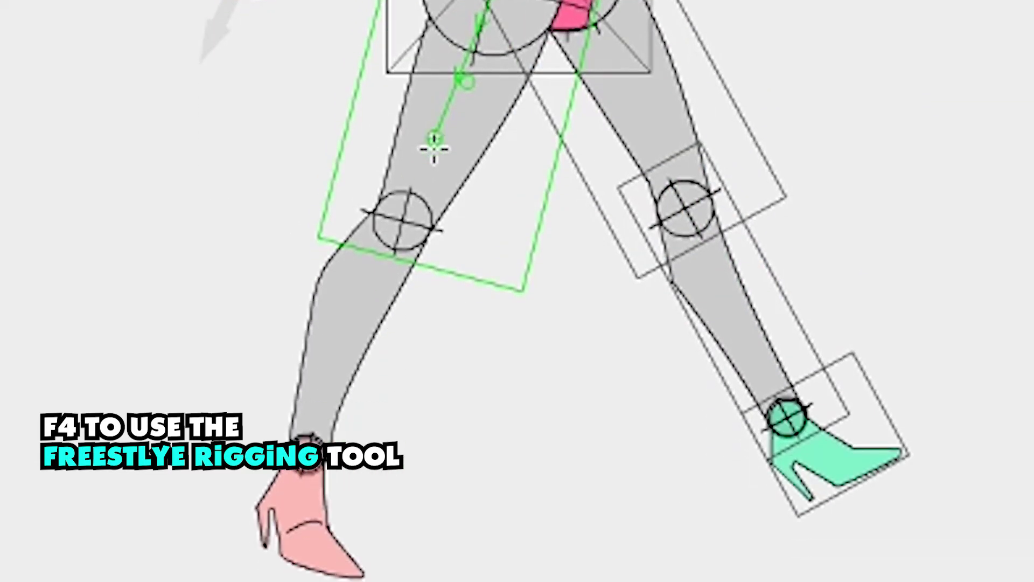
pyautogui.moveTo(404, 222); pyautogui.dragTo(312, 454)
pyautogui.scroll(5, 348, 400)
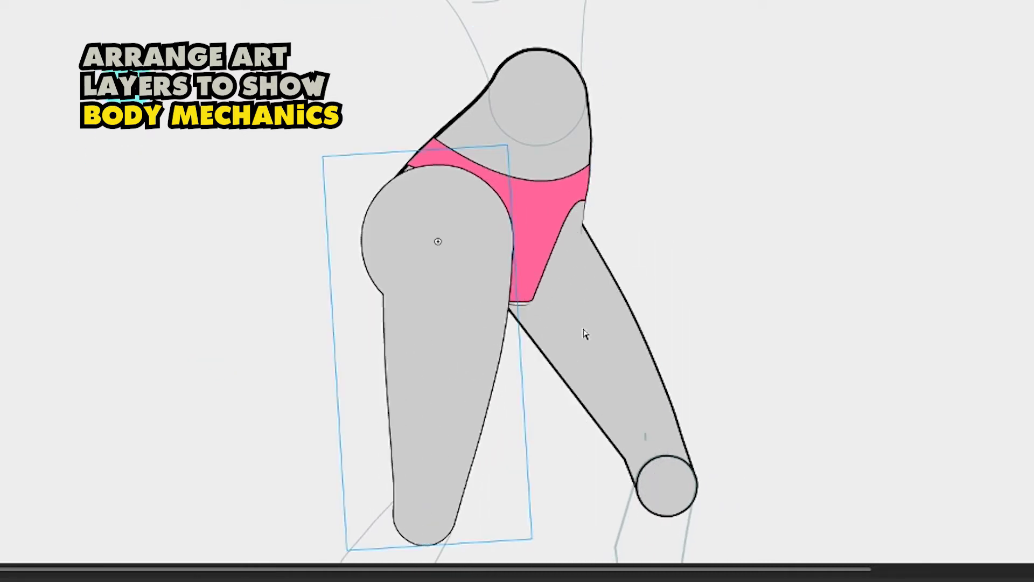
# - Check the leg overlap, then pull the left leg, torso and lower leg pieces apart
pyautogui.moveTo(584, 335); pyautogui.dragTo(638, 307)
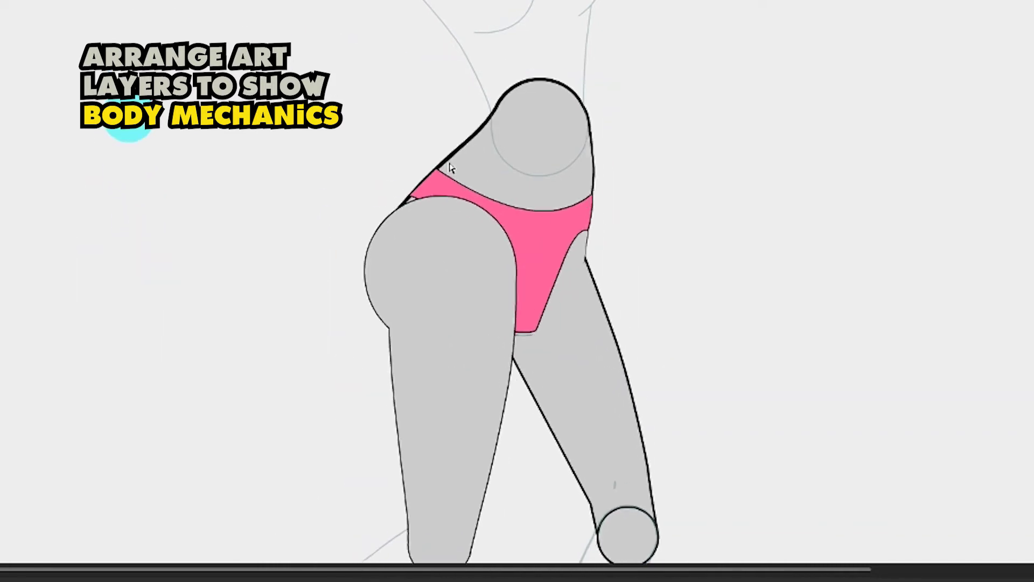
pyautogui.moveTo(455, 346); pyautogui.dragTo(113, 343)
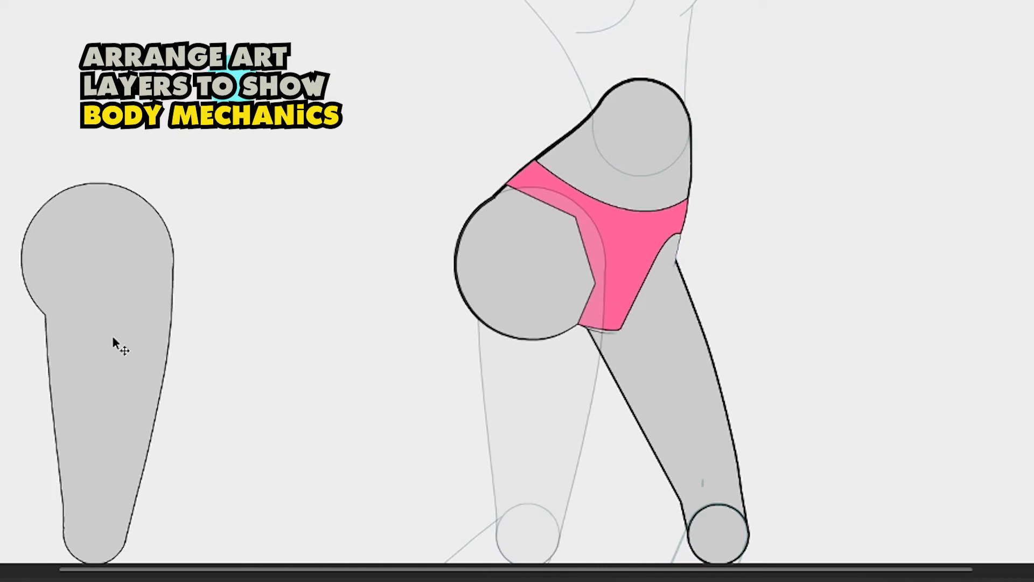
pyautogui.moveTo(501, 303); pyautogui.dragTo(393, 300)
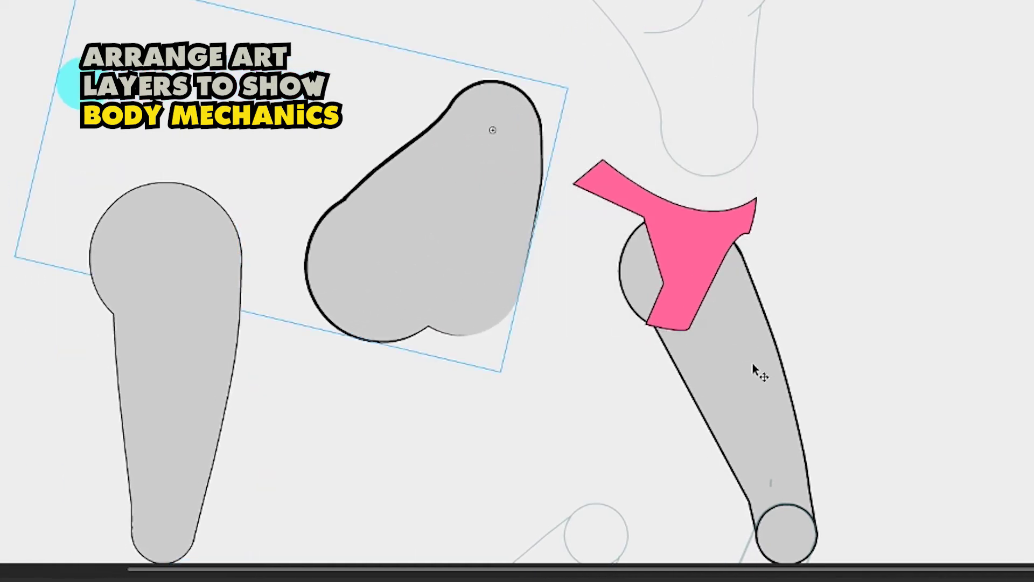
pyautogui.moveTo(762, 363); pyautogui.dragTo(954, 363)
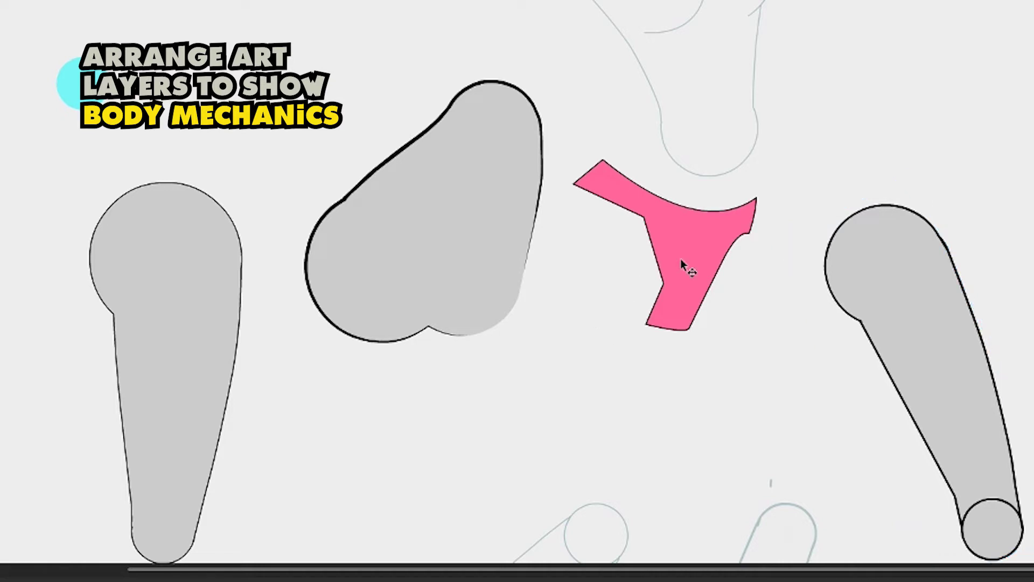
# - Place the pink underwear over the torso and fit the leg pieces back underneath
pyautogui.moveTo(683, 267); pyautogui.dragTo(461, 277)
pyautogui.moveTo(994, 324)
pyautogui.mouseDown()
pyautogui.moveTo(857, 321)
pyautogui.moveTo(611, 356)
pyautogui.mouseUp()
pyautogui.moveTo(276, 335)
pyautogui.mouseDown()
pyautogui.moveTo(432, 349)
pyautogui.moveTo(458, 366)
pyautogui.mouseUp()
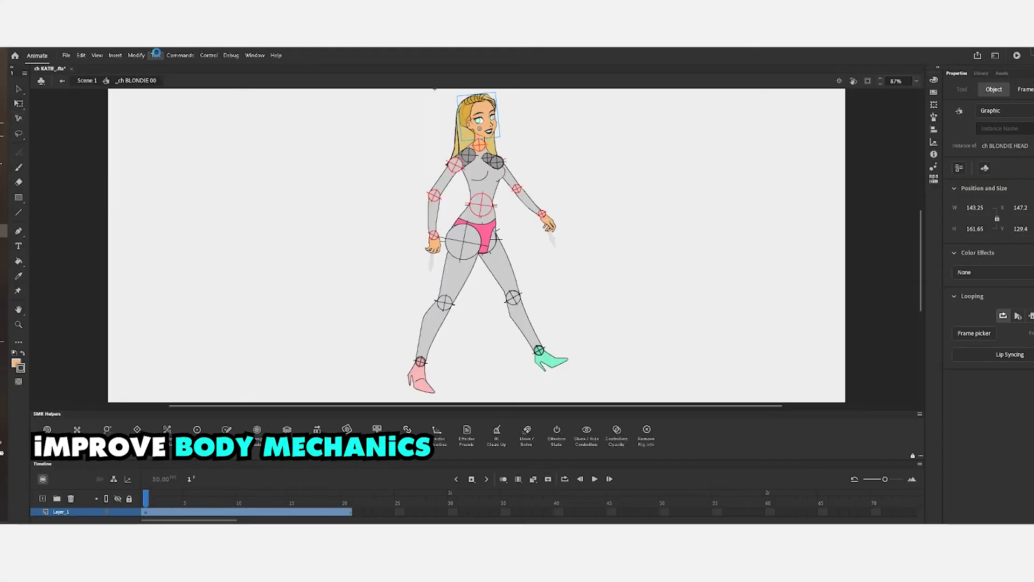
# - Bring up the Smart Magnet Rig panel via Window > Extensions with the belt symbol's rig graph in view
pyautogui.click(485, 230)
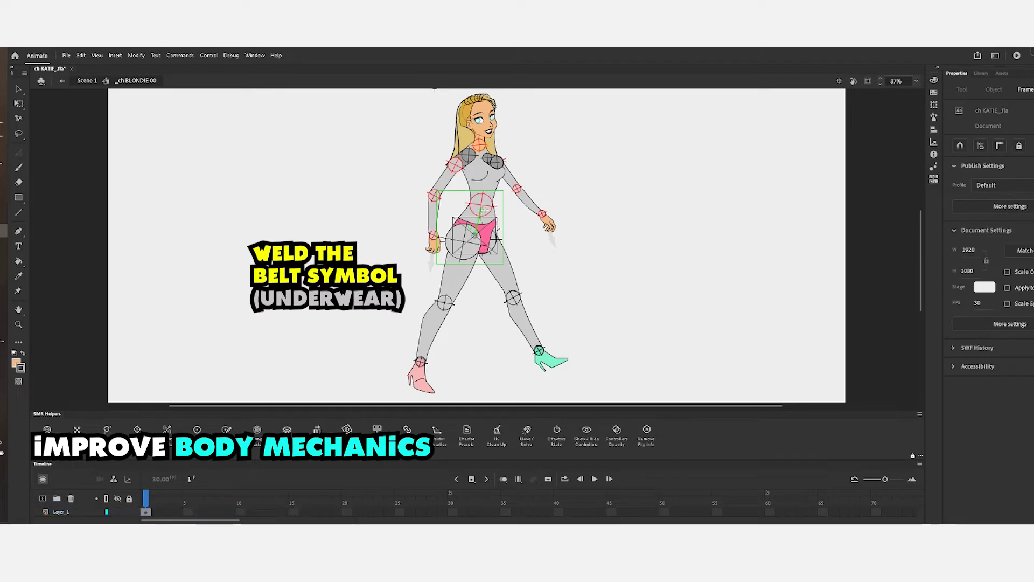
pyautogui.click(485, 227)
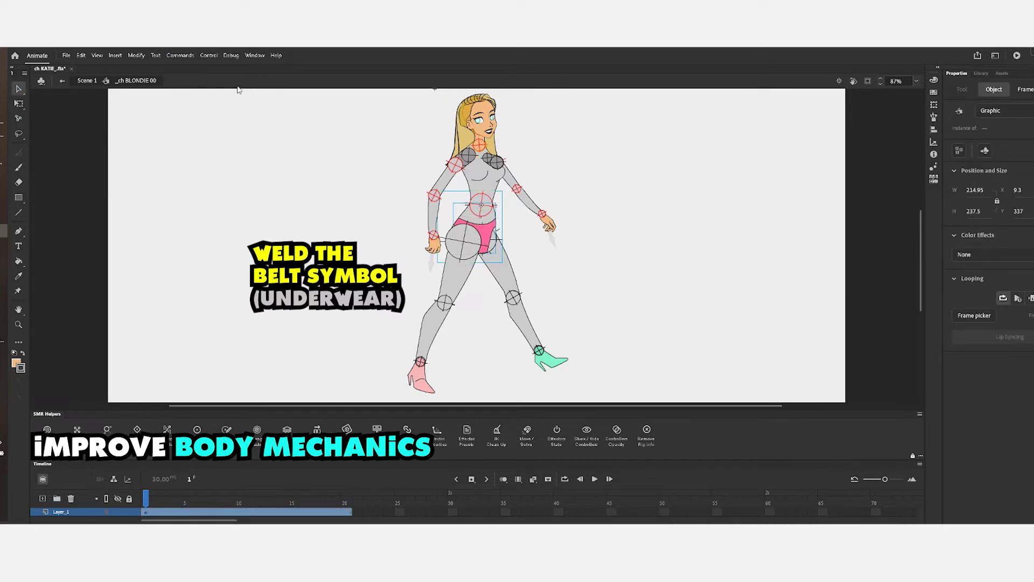
pyautogui.click(256, 55)
pyautogui.click(442, 98)
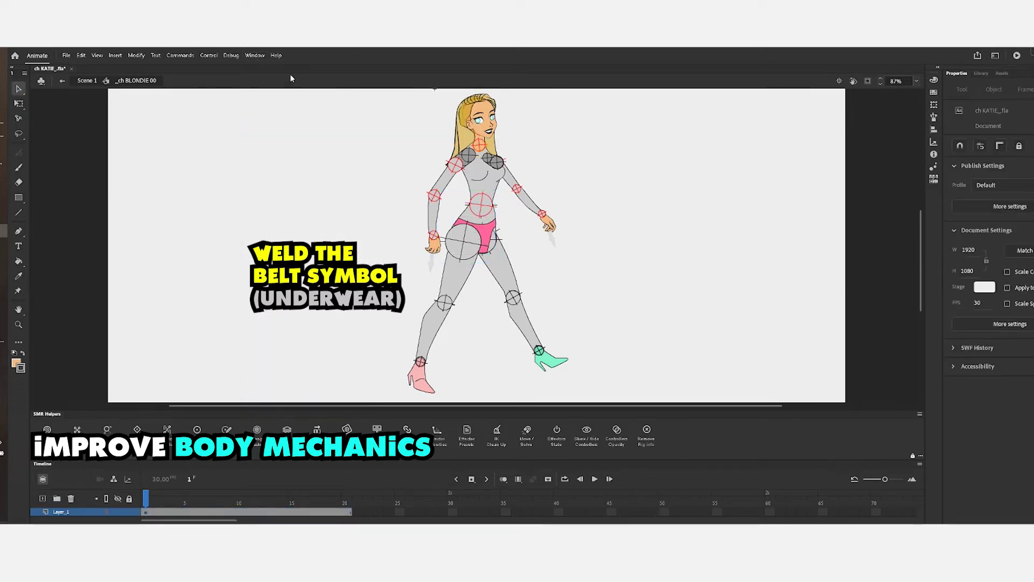
pyautogui.click(254, 56)
pyautogui.click(441, 99)
pyautogui.click(498, 222)
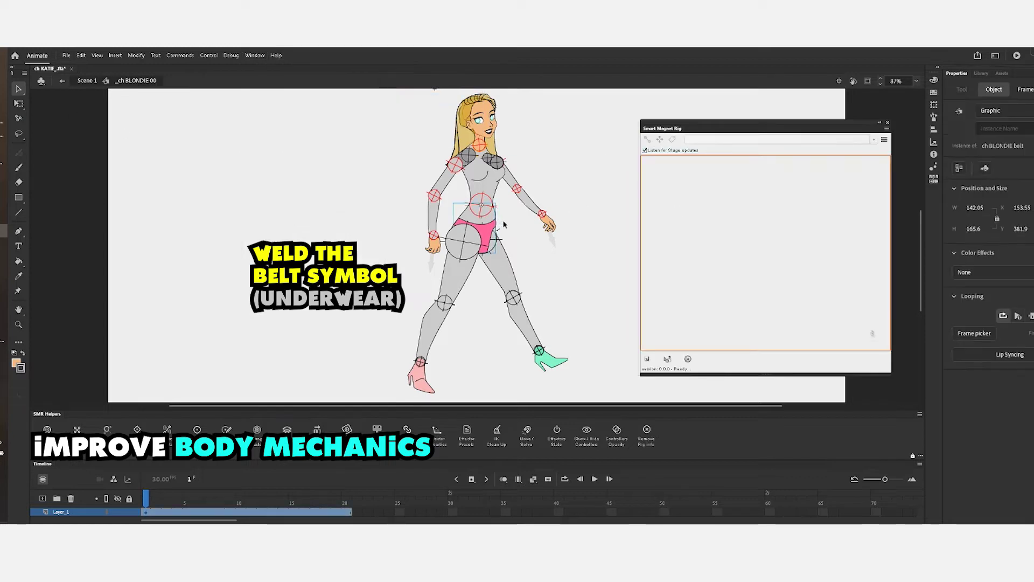
pyautogui.moveTo(688, 252); pyautogui.dragTo(763, 253)
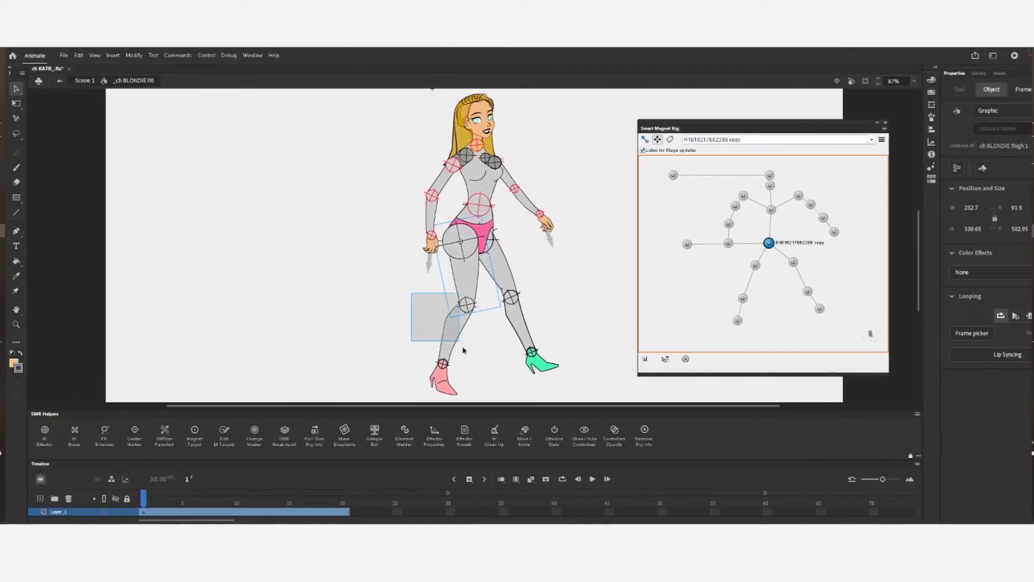
# - Select the pelvis, test-rotate the head around the neck, swap head variants and return it upright
pyautogui.moveTo(462, 349); pyautogui.dragTo(475, 380)
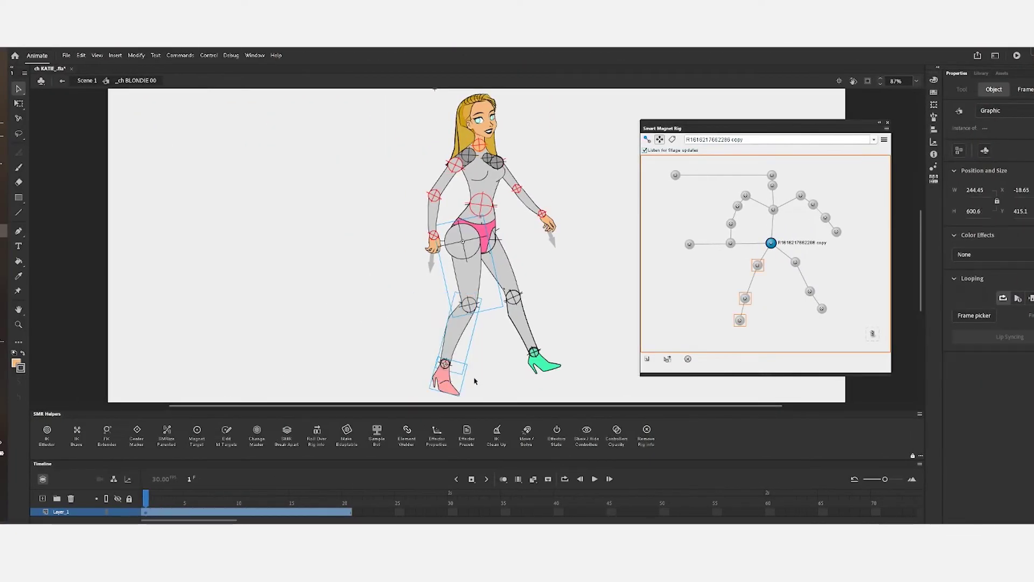
pyautogui.click(396, 274)
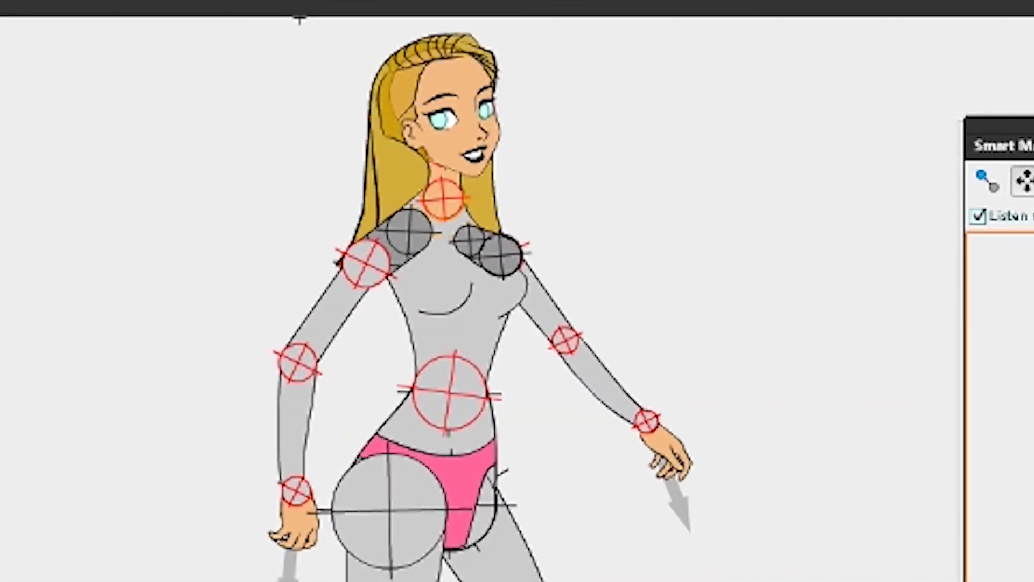
pyautogui.click(436, 457)
pyautogui.moveTo(479, 134); pyautogui.dragTo(469, 109)
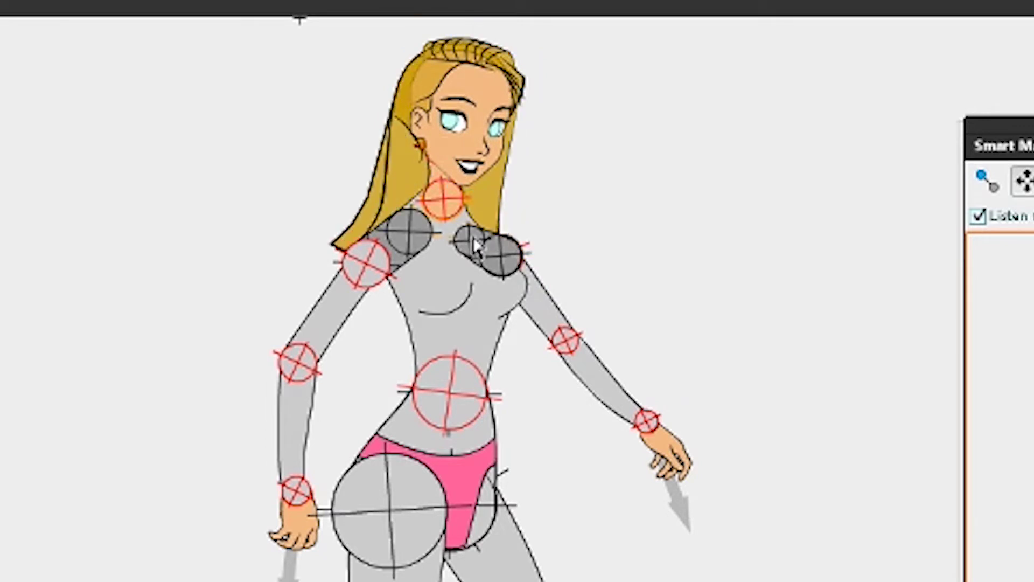
pyautogui.moveTo(513, 217)
pyautogui.mouseDown()
pyautogui.moveTo(453, 97)
pyautogui.moveTo(437, 89)
pyautogui.mouseUp()
pyautogui.click(436, 87)
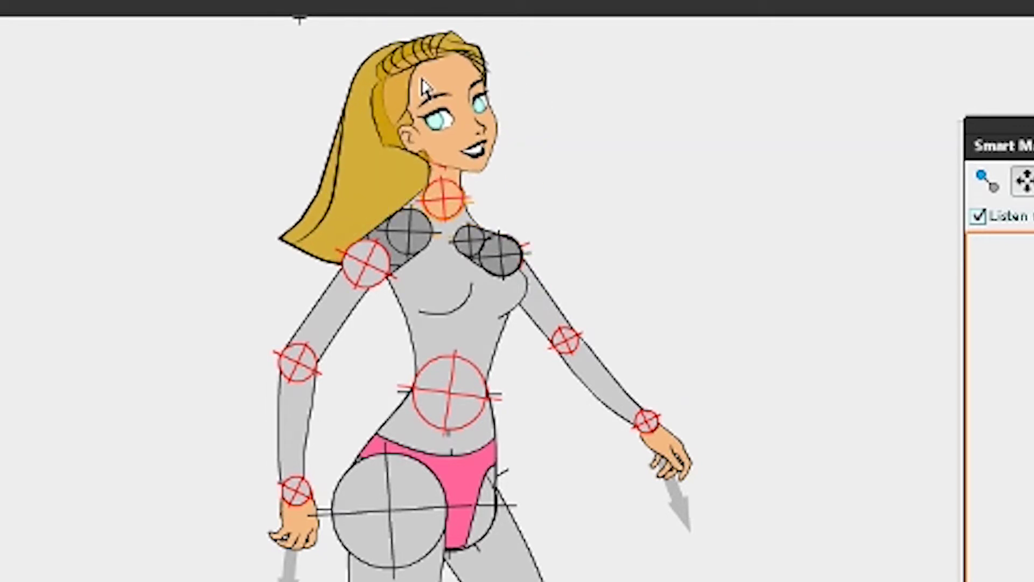
pyautogui.moveTo(412, 194); pyautogui.dragTo(388, 219)
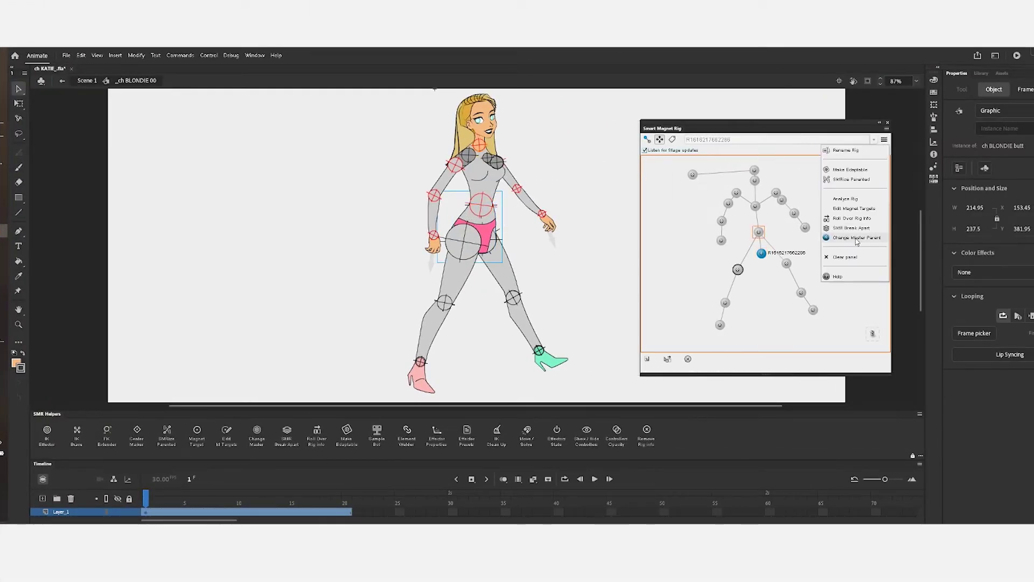
# - Change the rig's master parent to weld the belt, then select the underwear to test it
pyautogui.click(857, 238)
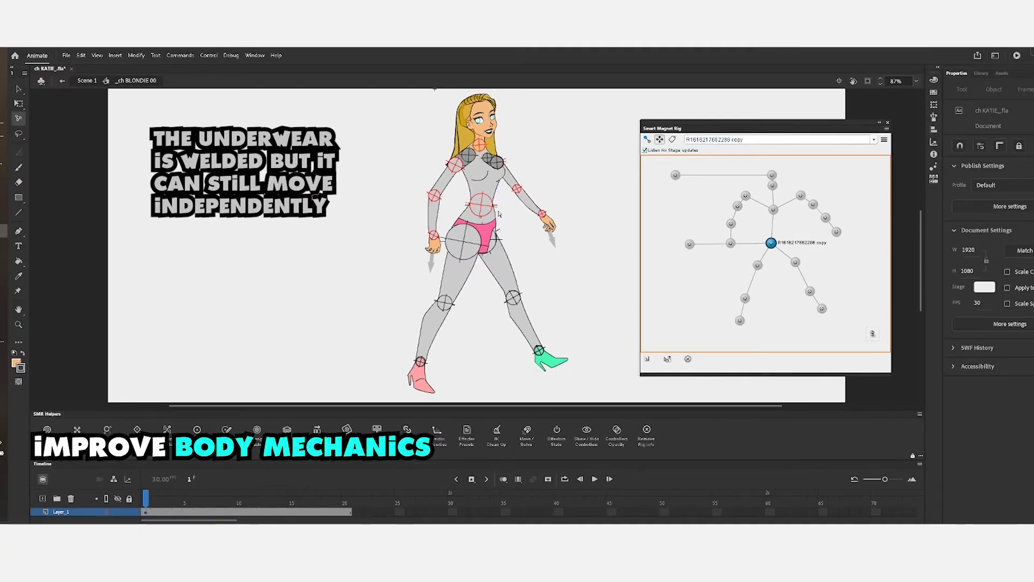
pyautogui.click(495, 238)
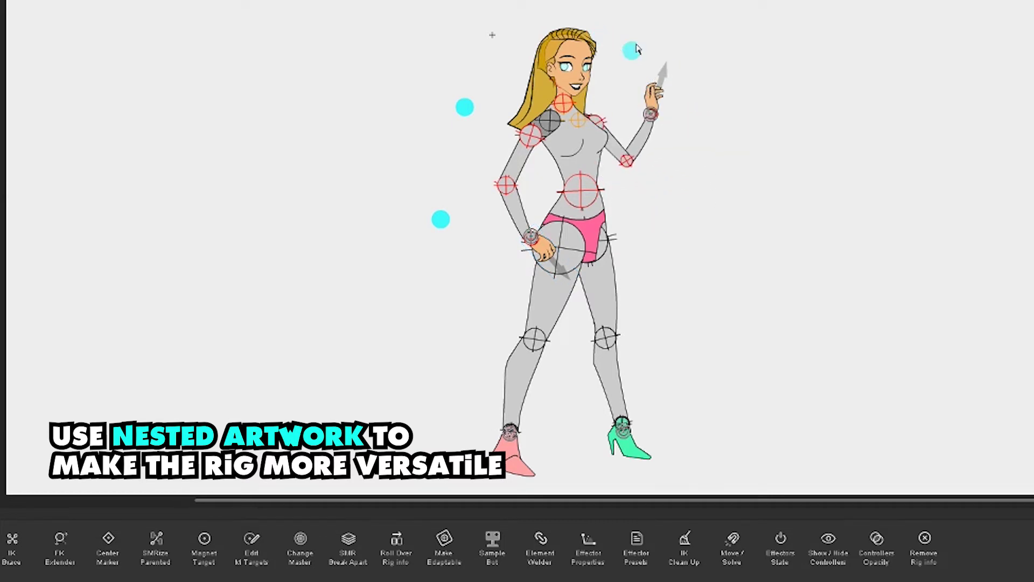
# - Marquee-zoom onto the head and raised hand
pyautogui.moveTo(481, 21); pyautogui.dragTo(744, 189)
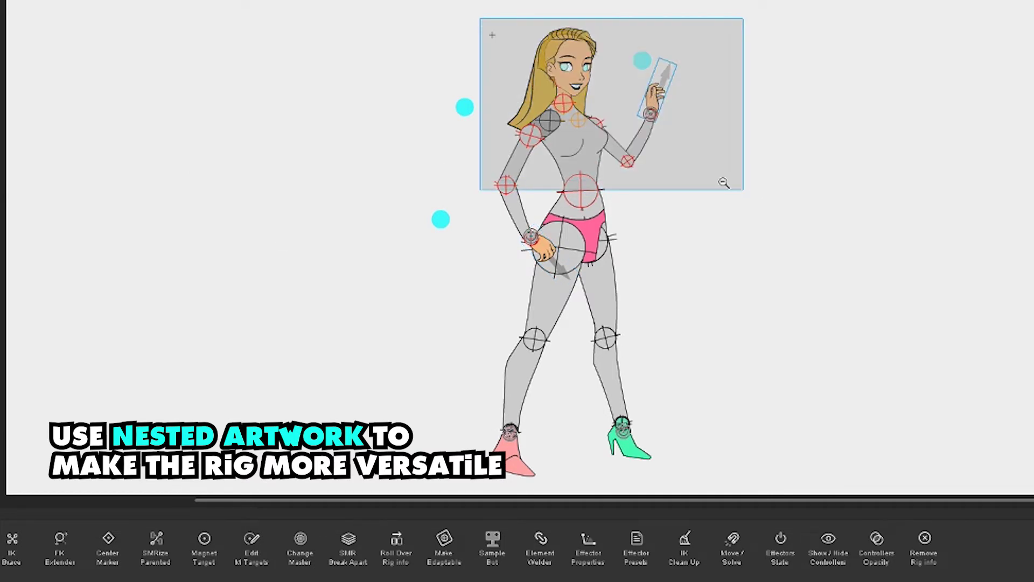
# - Step the hand's first frame up through its poses and back down to the pointing hand
pyautogui.moveTo(631, 331); pyautogui.dragTo(472, 360)
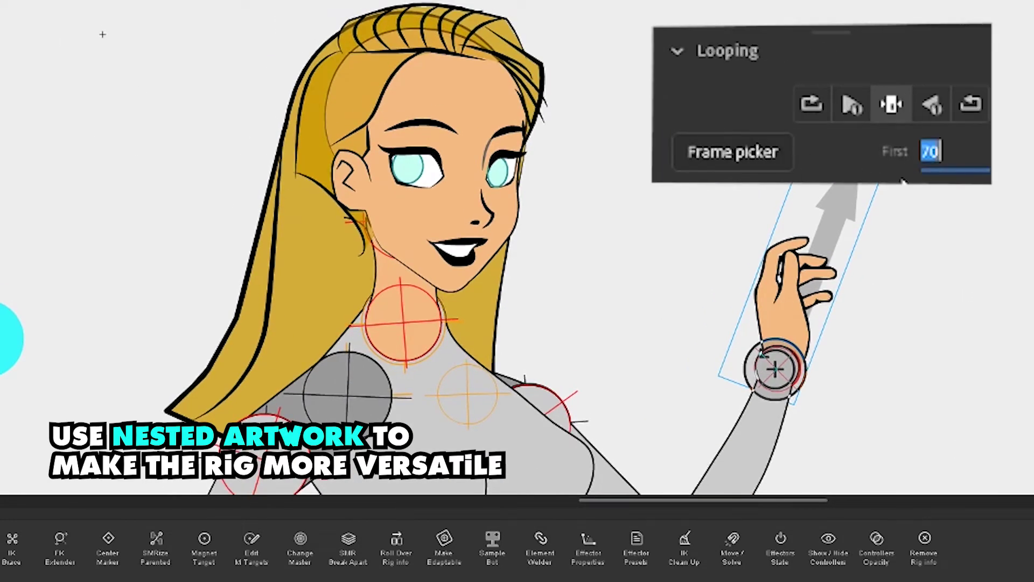
pyautogui.write('5')
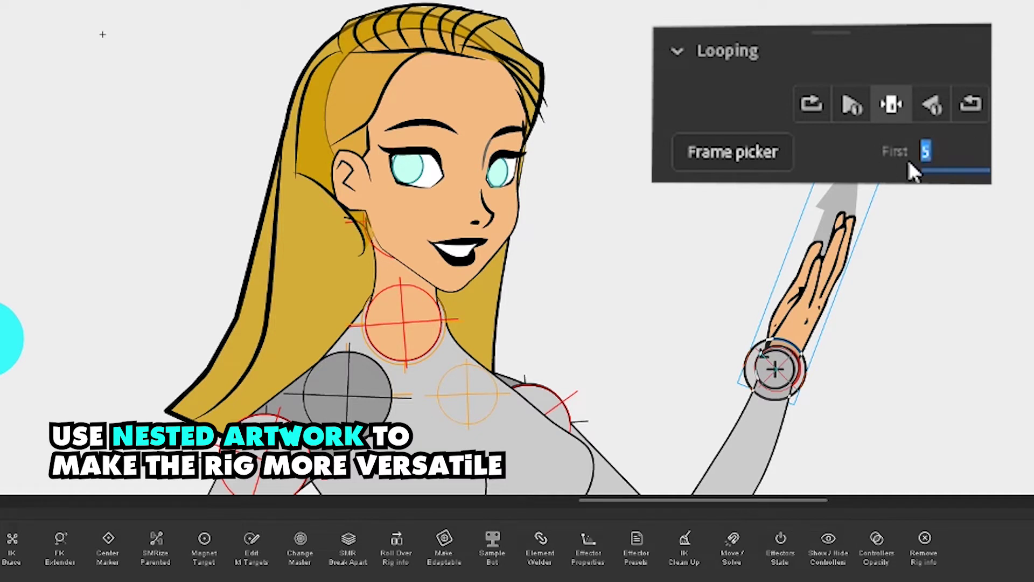
pyautogui.press('Up')
pyautogui.press('Up')
pyautogui.press('Up')
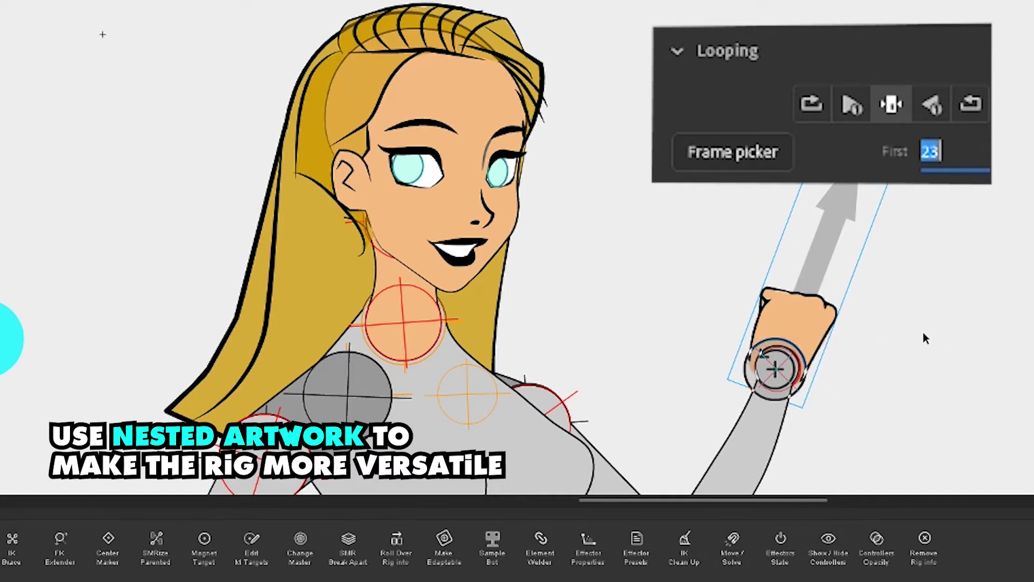
pyautogui.press('Up')
pyautogui.press('Up')
pyautogui.press('Up')
pyautogui.press('Up')
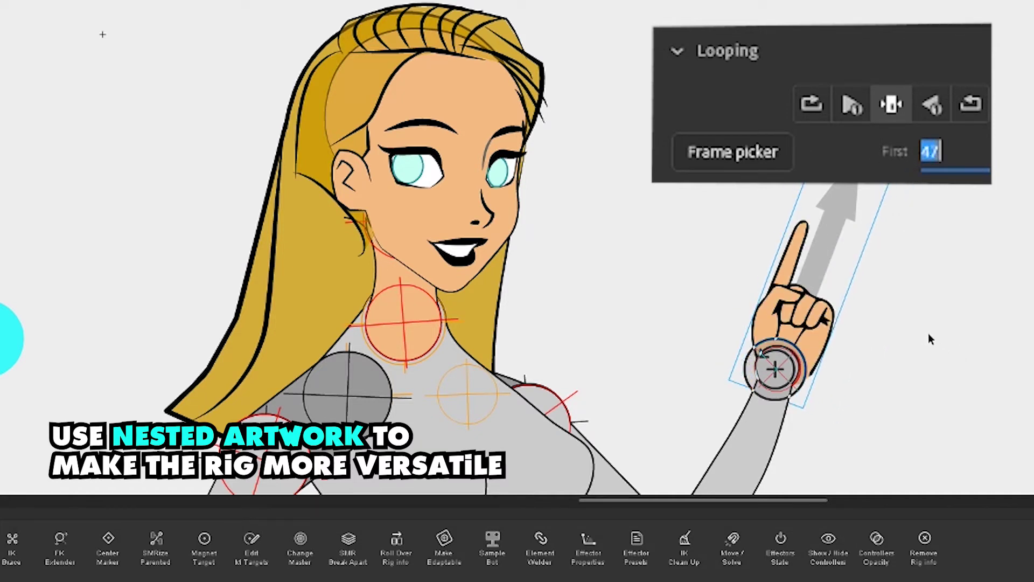
pyautogui.press('Up')
pyautogui.press('Up')
pyautogui.press('Up')
pyautogui.press('Up')
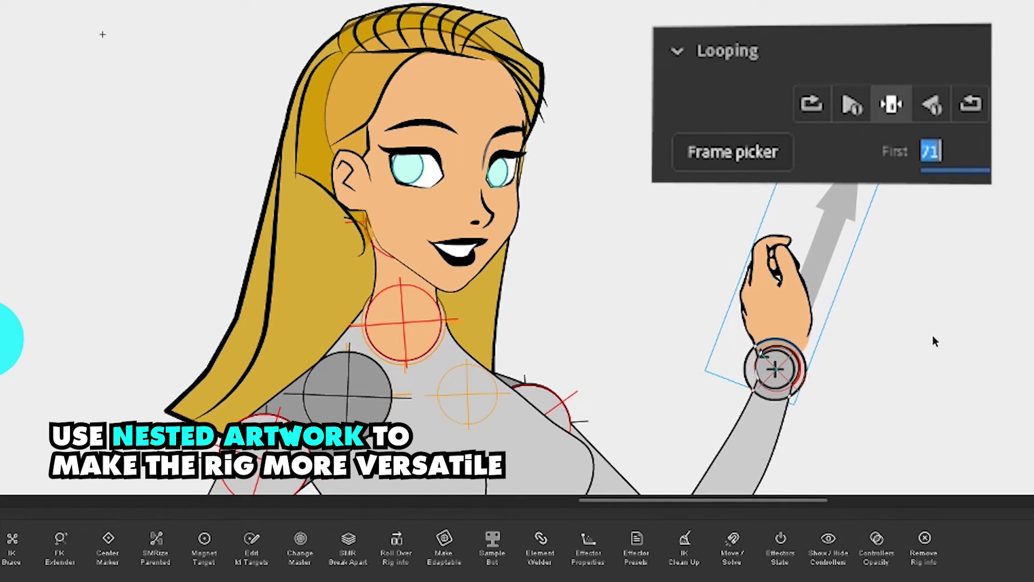
pyautogui.press('Up')
pyautogui.press('Up')
pyautogui.press('Up')
pyautogui.press('Up')
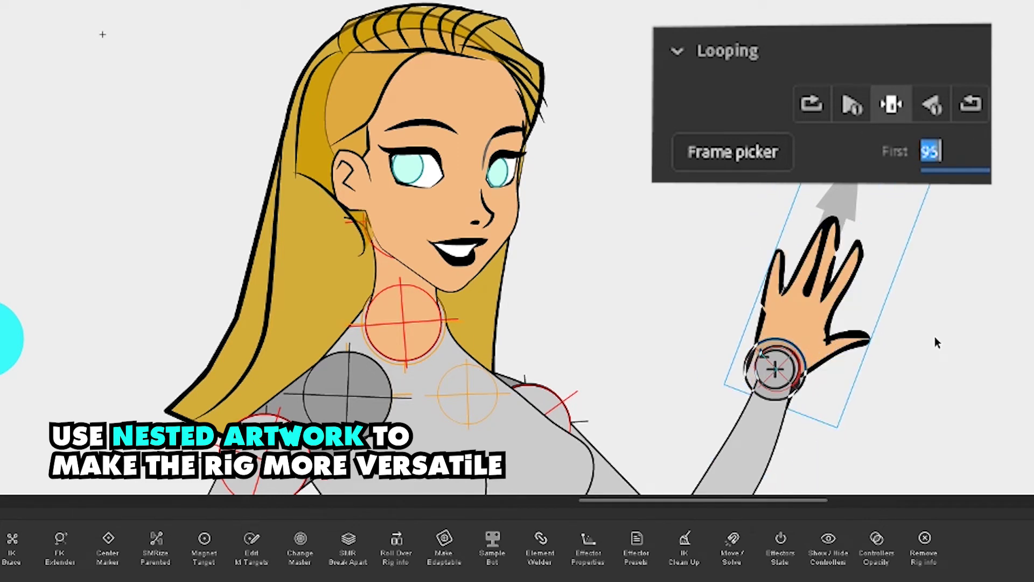
pyautogui.press('Down')
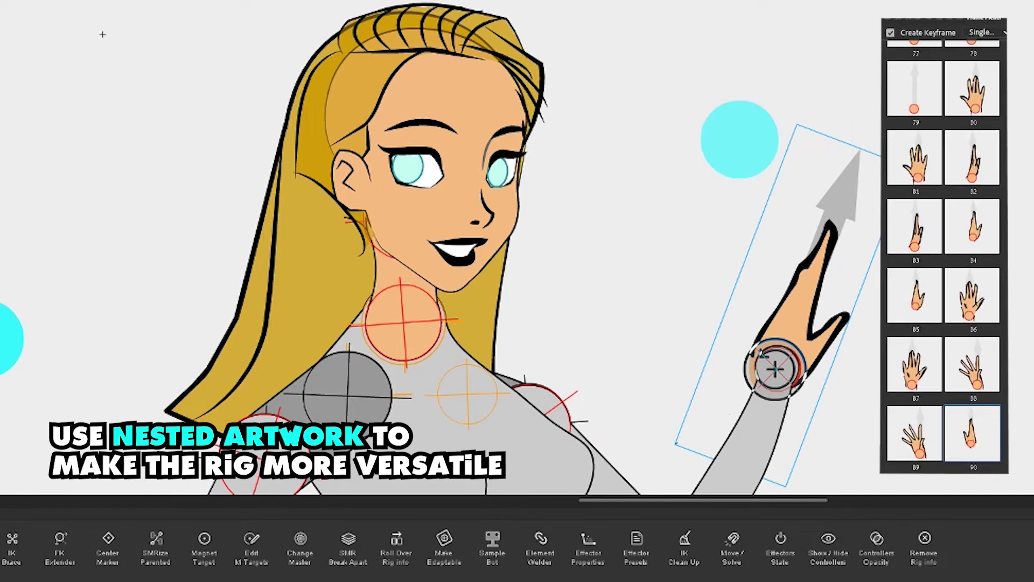
pyautogui.scroll(5, 944, 258)
pyautogui.scroll(5, 944, 259)
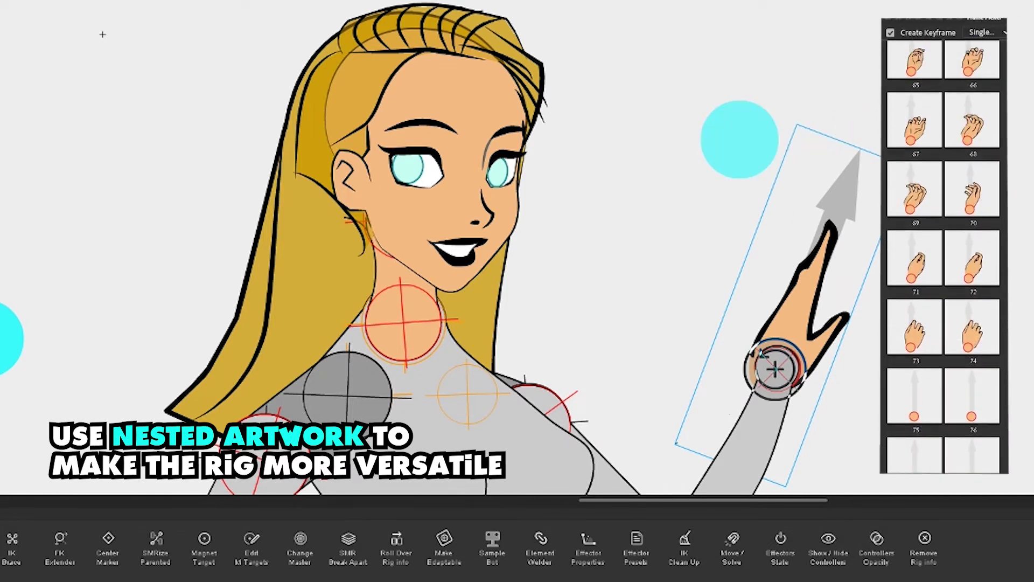
pyautogui.scroll(5, 944, 258)
pyautogui.scroll(4, 945, 259)
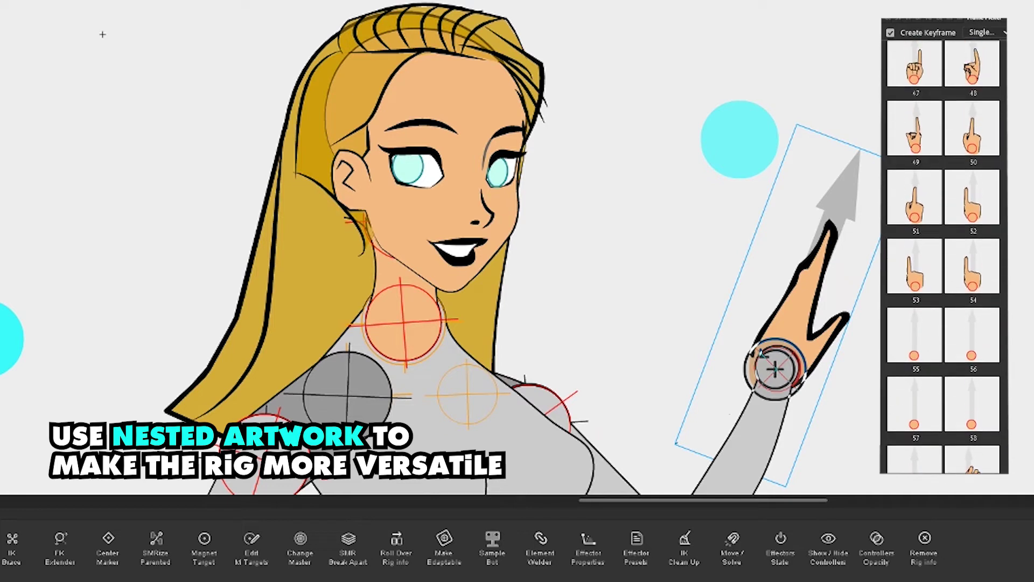
pyautogui.scroll(3, 944, 258)
pyautogui.scroll(3, 944, 259)
pyautogui.scroll(3, 944, 259)
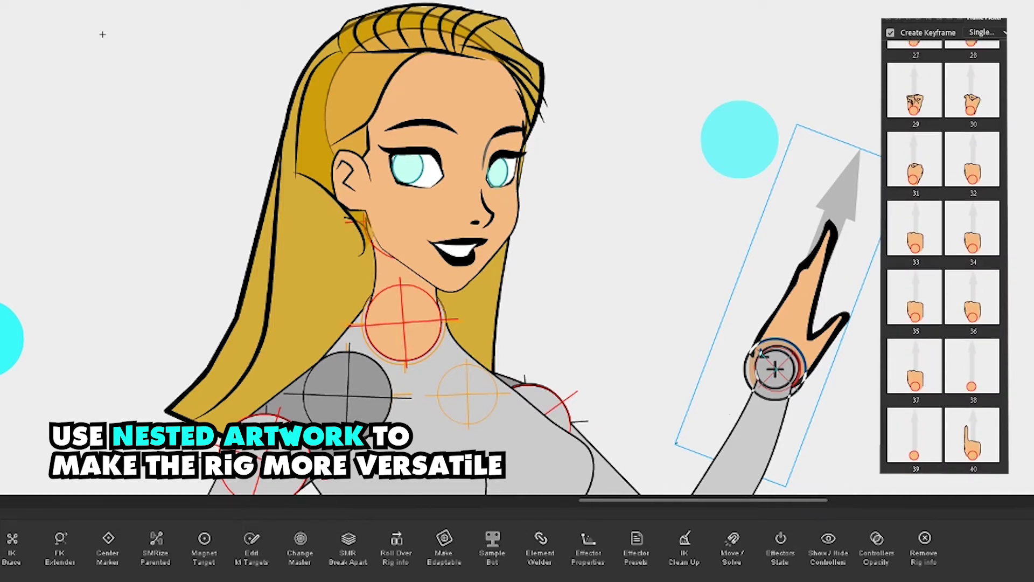
pyautogui.scroll(3, 944, 259)
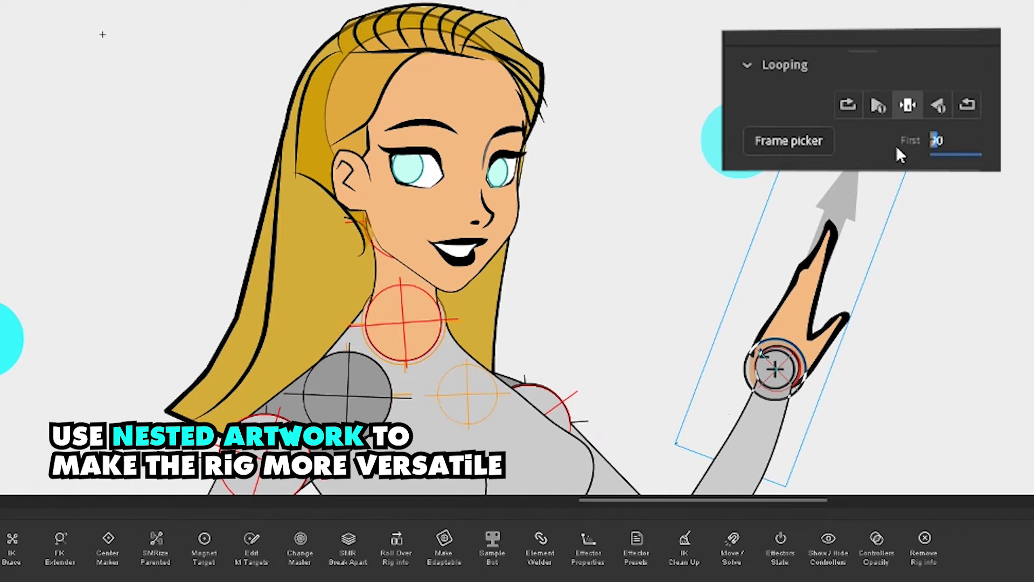
pyautogui.write('20')
# - Confirm the first frame value and scrub it down to 8 for an open waving palm
pyautogui.press('Return')
pyautogui.moveTo(931, 145); pyautogui.dragTo(901, 157)
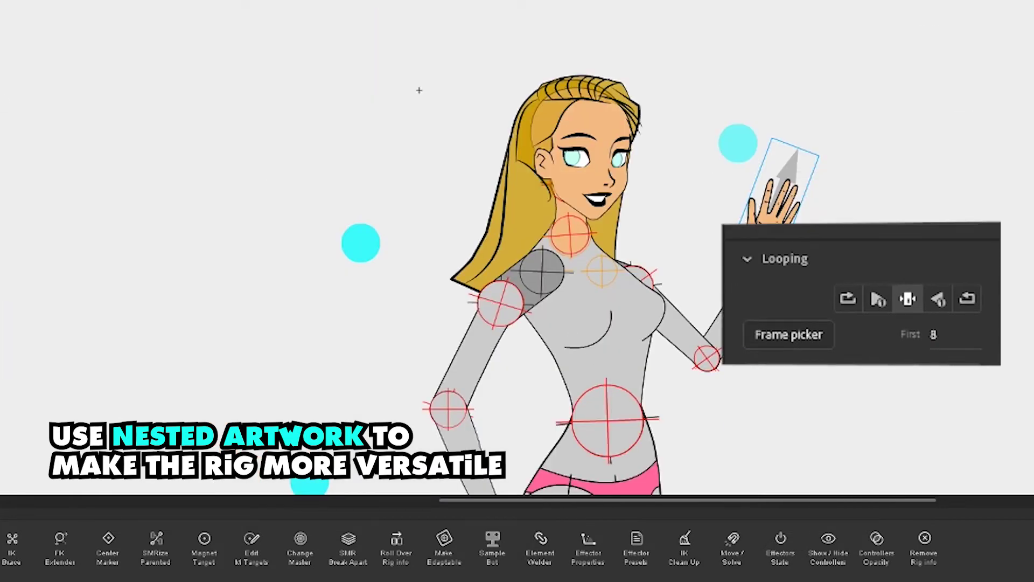
# - Rotate the arm outward, select the hand and scrub its first frame to the flat side-on palm
pyautogui.moveTo(602, 161); pyautogui.dragTo(791, 243)
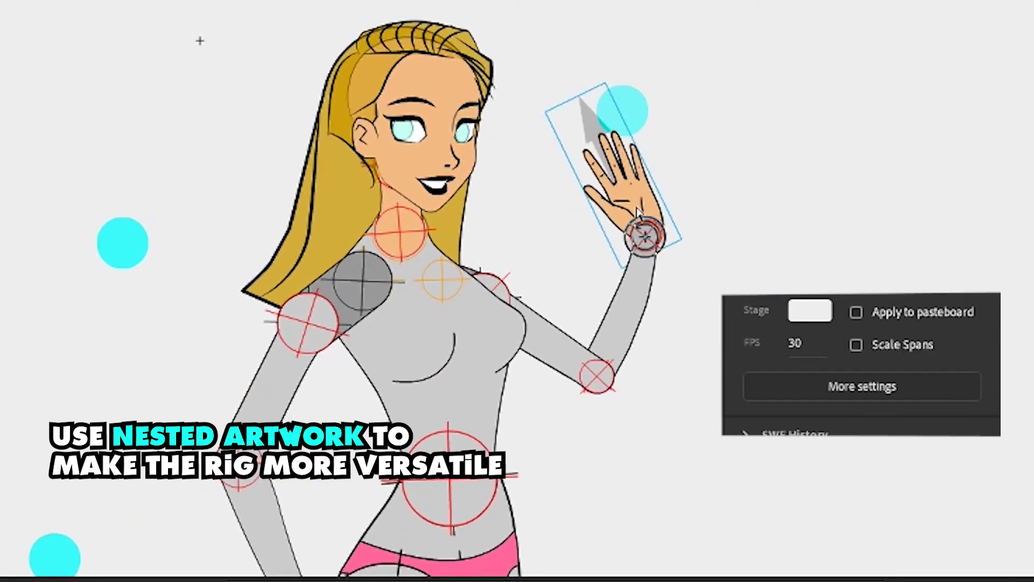
pyautogui.click(791, 243)
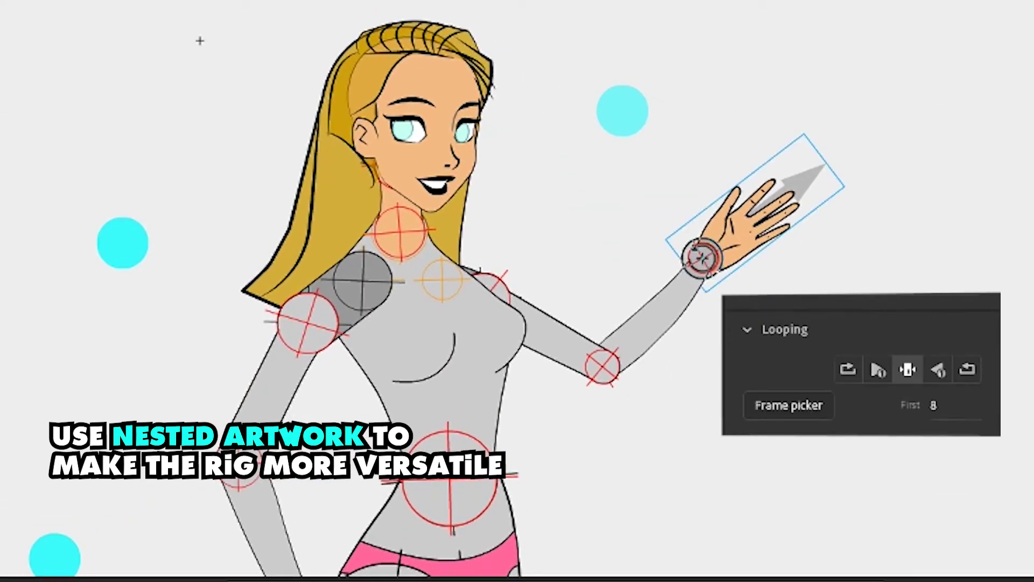
pyautogui.click(933, 406)
pyautogui.write('10')
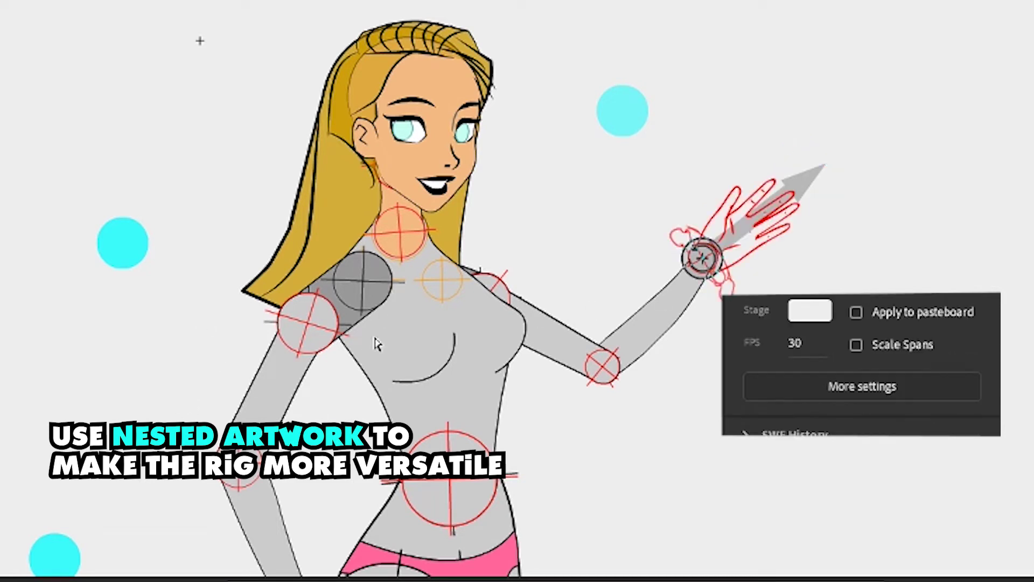
pyautogui.click(769, 251)
pyautogui.click(950, 421)
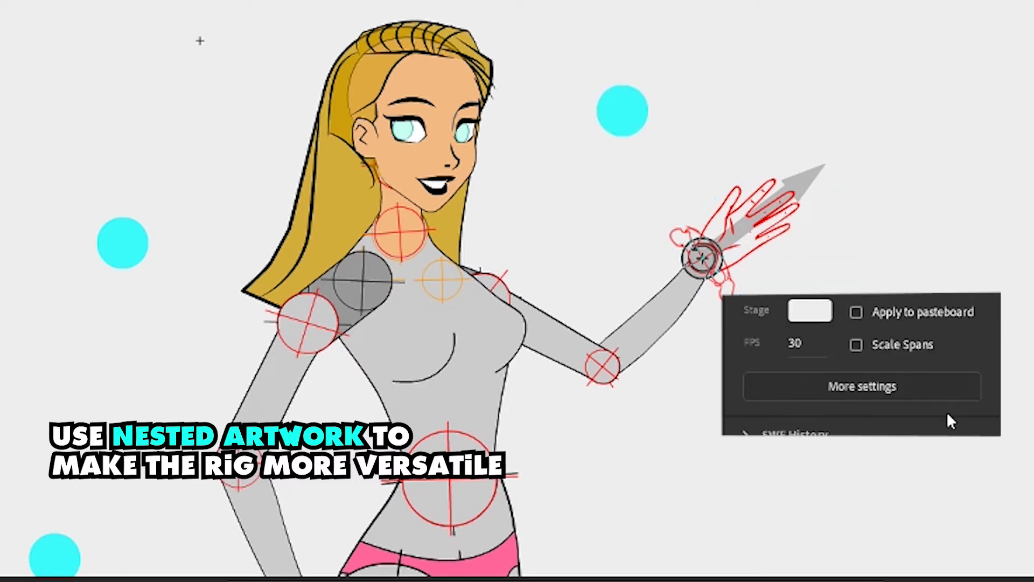
pyautogui.click(761, 225)
pyautogui.moveTo(937, 405); pyautogui.dragTo(926, 405)
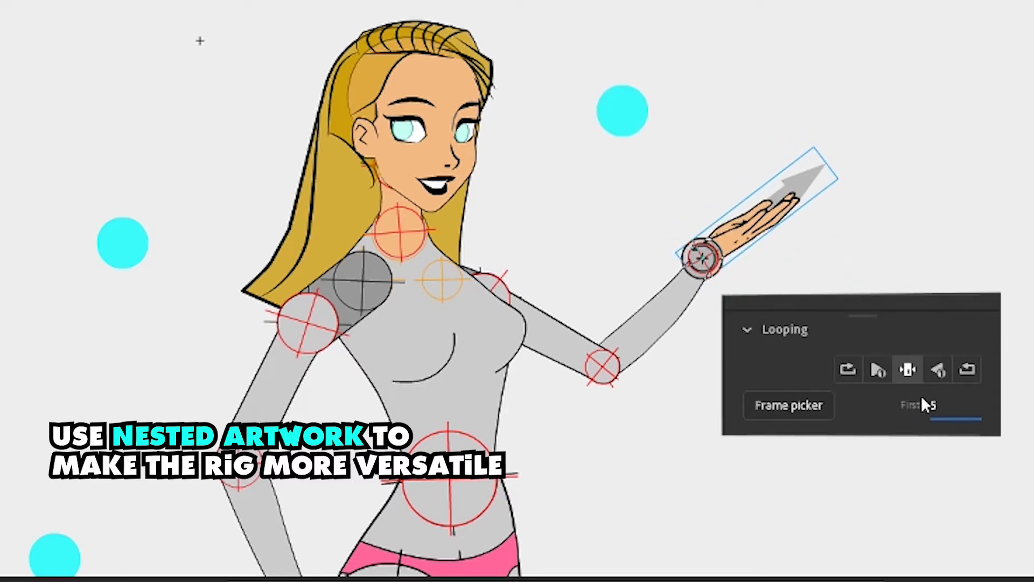
# - Raise the arm so the flat palm points straight up
pyautogui.moveTo(699, 257); pyautogui.dragTo(618, 231)
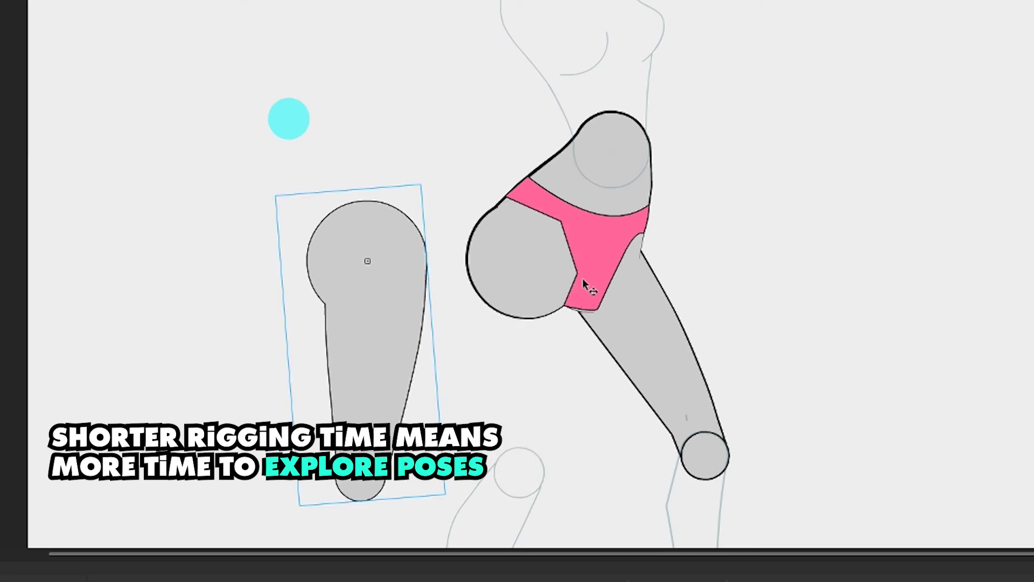
# - Reassemble the legs, torso and pink pelvis piece, with the left thigh rotated to a diagonal
pyautogui.moveTo(655, 346); pyautogui.dragTo(807, 320)
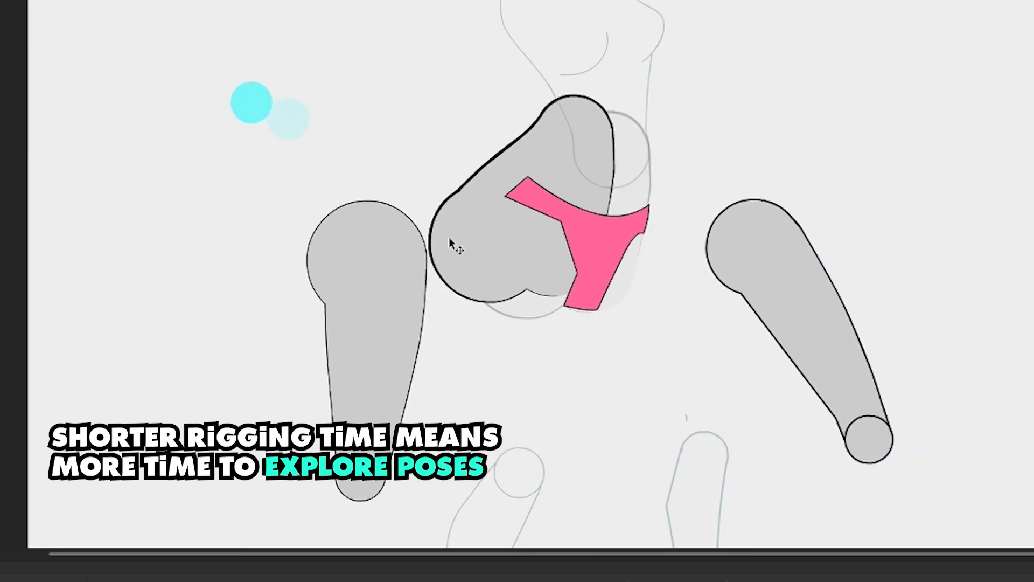
pyautogui.moveTo(505, 235); pyautogui.dragTo(207, 259)
pyautogui.moveTo(340, 122); pyautogui.dragTo(441, 243)
pyautogui.moveTo(631, 293); pyautogui.dragTo(502, 268)
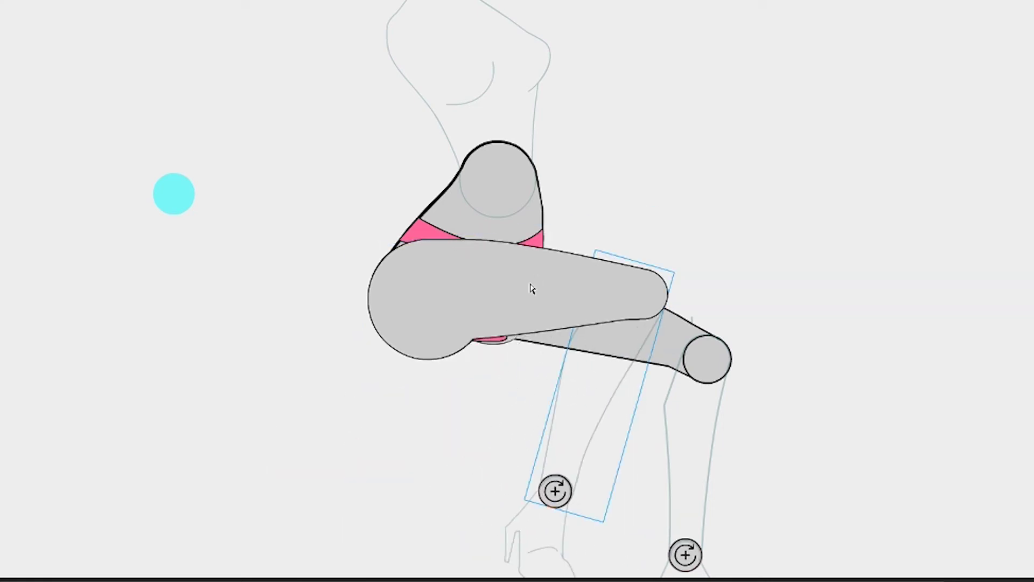
pyautogui.moveTo(529, 286)
pyautogui.mouseDown()
pyautogui.moveTo(488, 383)
pyautogui.moveTo(599, 267)
pyautogui.mouseUp()
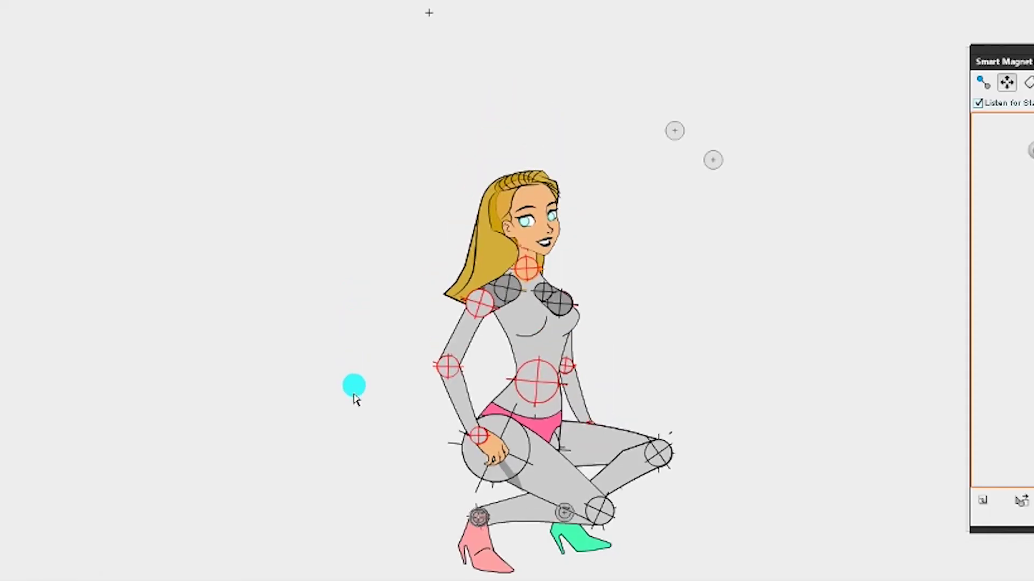
# - Stand the character up from squatting with the head tilted slightly
pyautogui.click(522, 326)
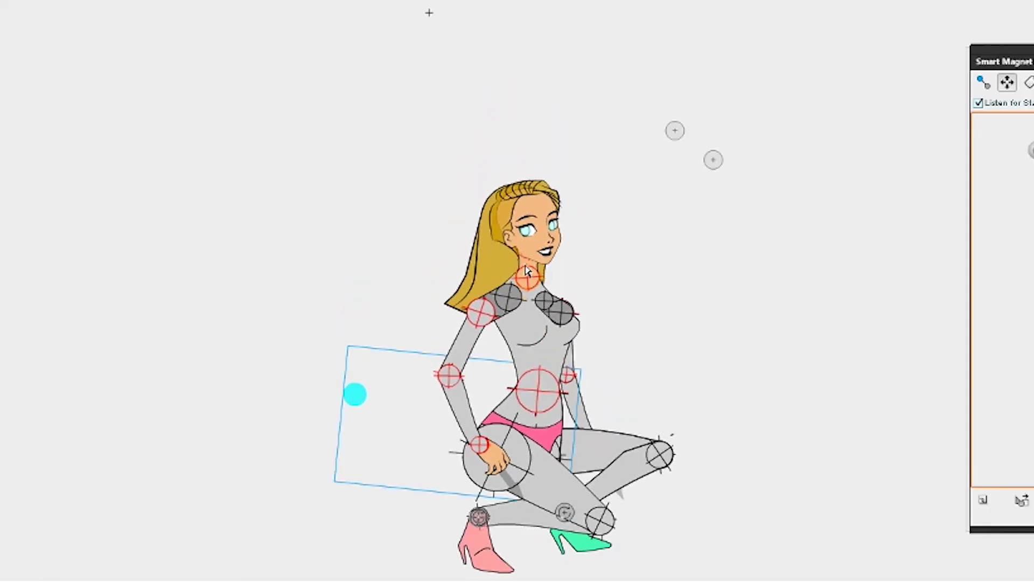
pyautogui.moveTo(536, 242); pyautogui.dragTo(546, 256)
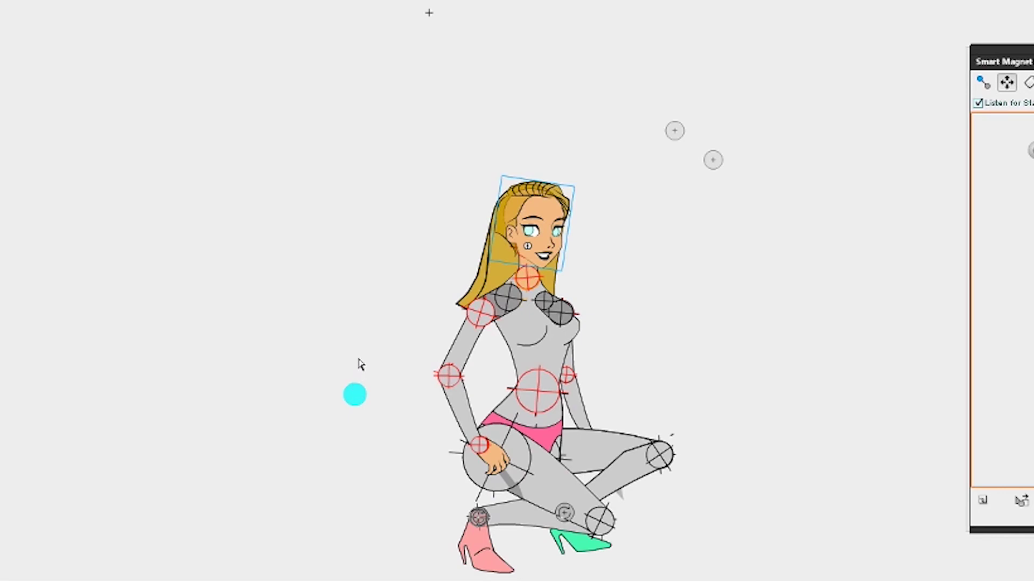
pyautogui.moveTo(354, 394); pyautogui.dragTo(359, 226)
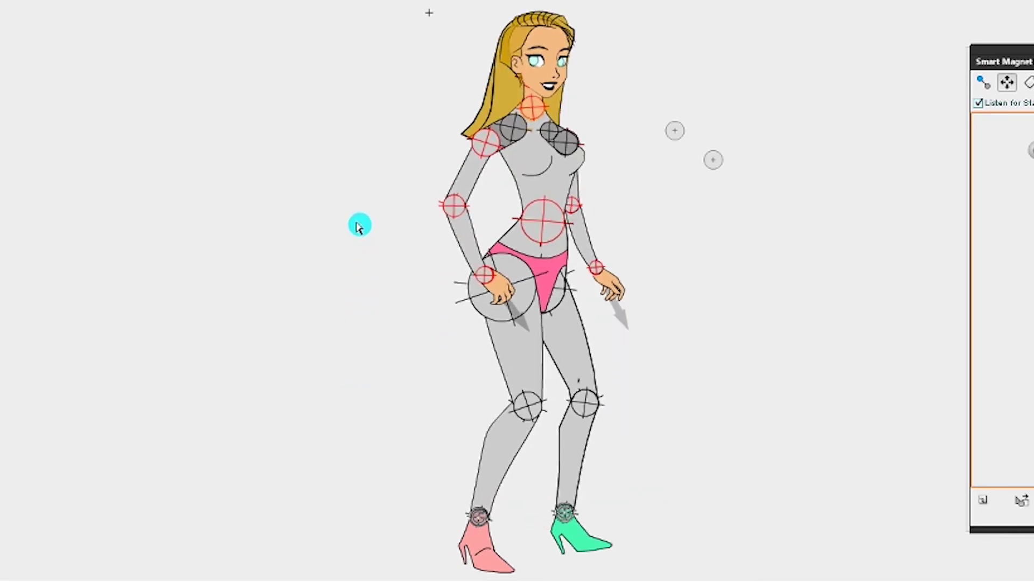
# - Pose a walk: green-shoed leg lifted back, pink-shoed foot forward, upper body leaning left
pyautogui.moveTo(578, 538); pyautogui.dragTo(687, 485)
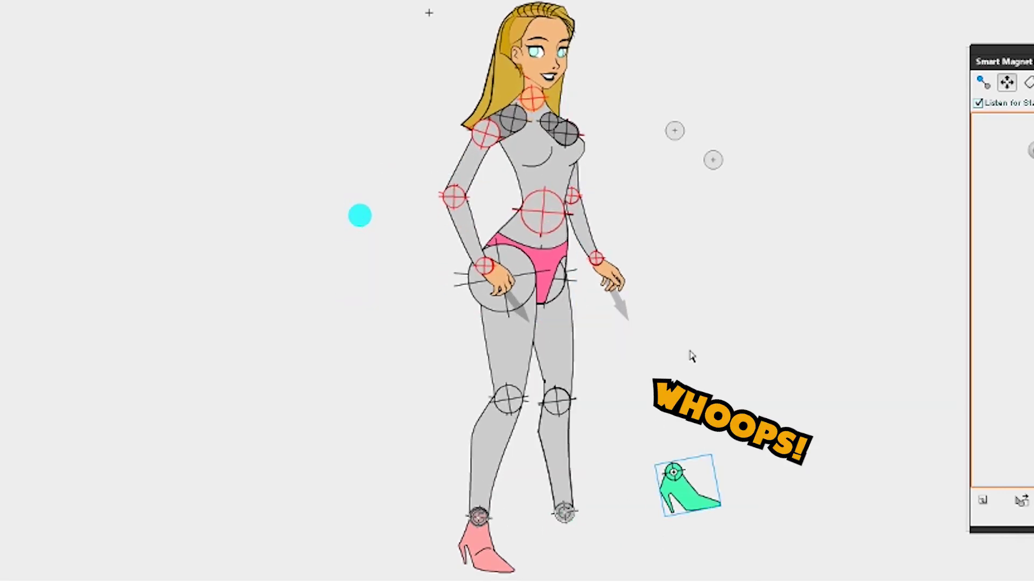
pyautogui.hotkey('ctrl', 'z')
pyautogui.moveTo(569, 535)
pyautogui.mouseDown()
pyautogui.moveTo(540, 467)
pyautogui.moveTo(451, 508)
pyautogui.moveTo(460, 463)
pyautogui.mouseUp()
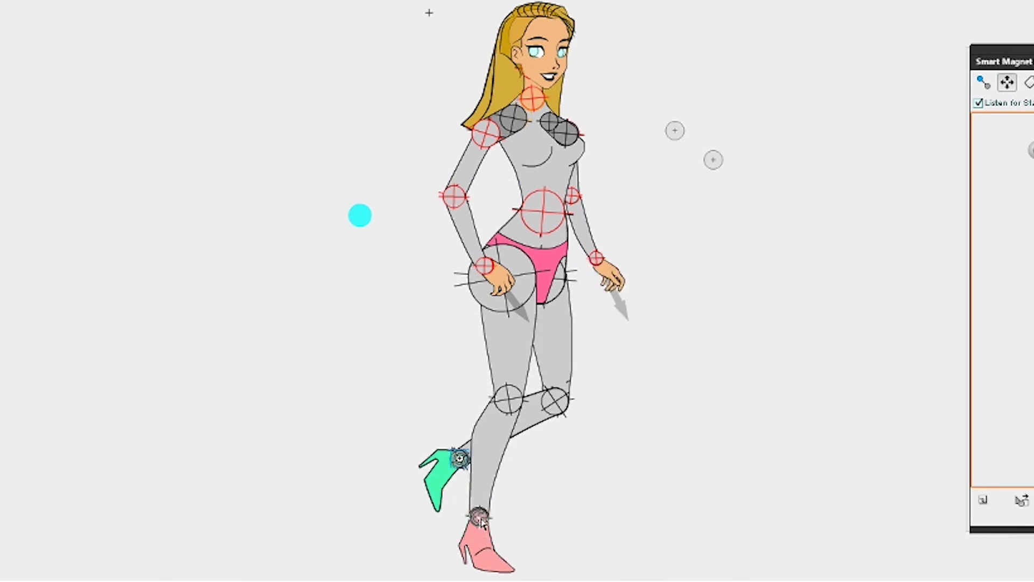
pyautogui.moveTo(483, 519)
pyautogui.mouseDown()
pyautogui.moveTo(559, 524)
pyautogui.moveTo(550, 522)
pyautogui.mouseUp()
pyautogui.moveTo(535, 160)
pyautogui.mouseDown()
pyautogui.moveTo(563, 139)
pyautogui.moveTo(576, 160)
pyautogui.mouseUp()
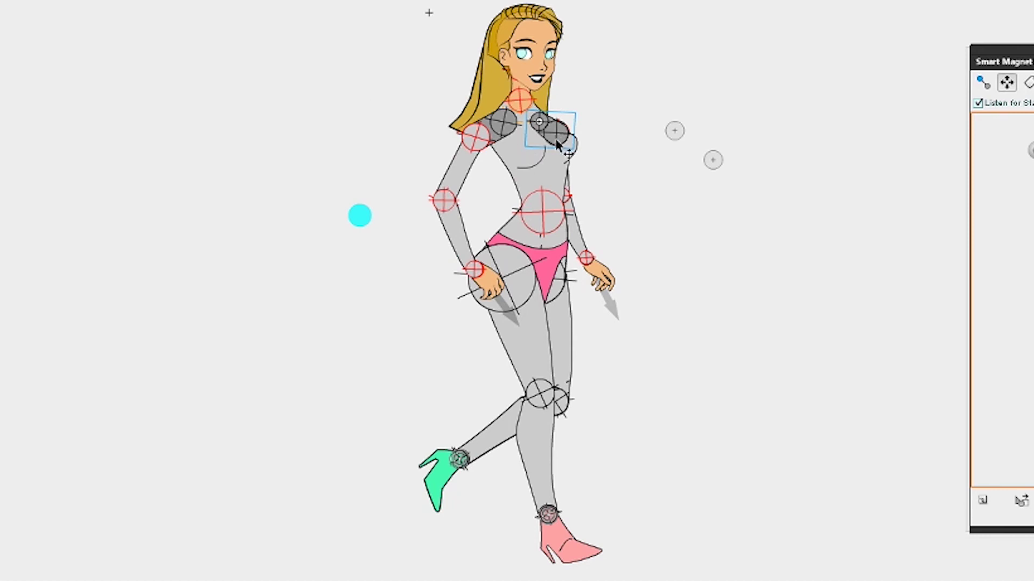